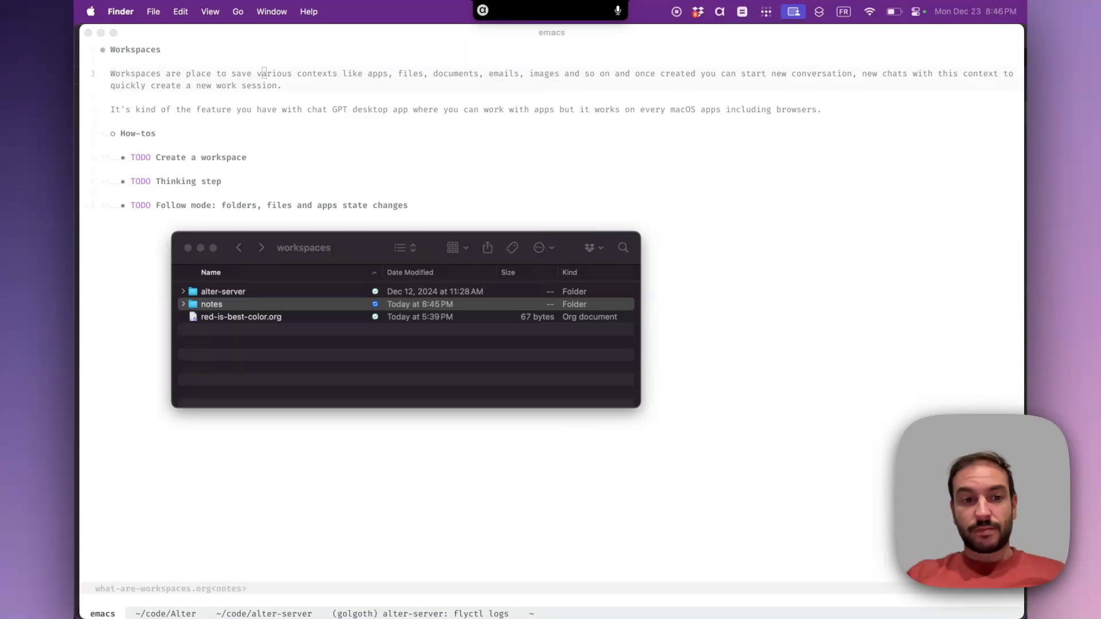
# Attach the notes folder from the workspaces directory and the open Terminal window as contexts in Alter.
pyautogui.click(210, 305)
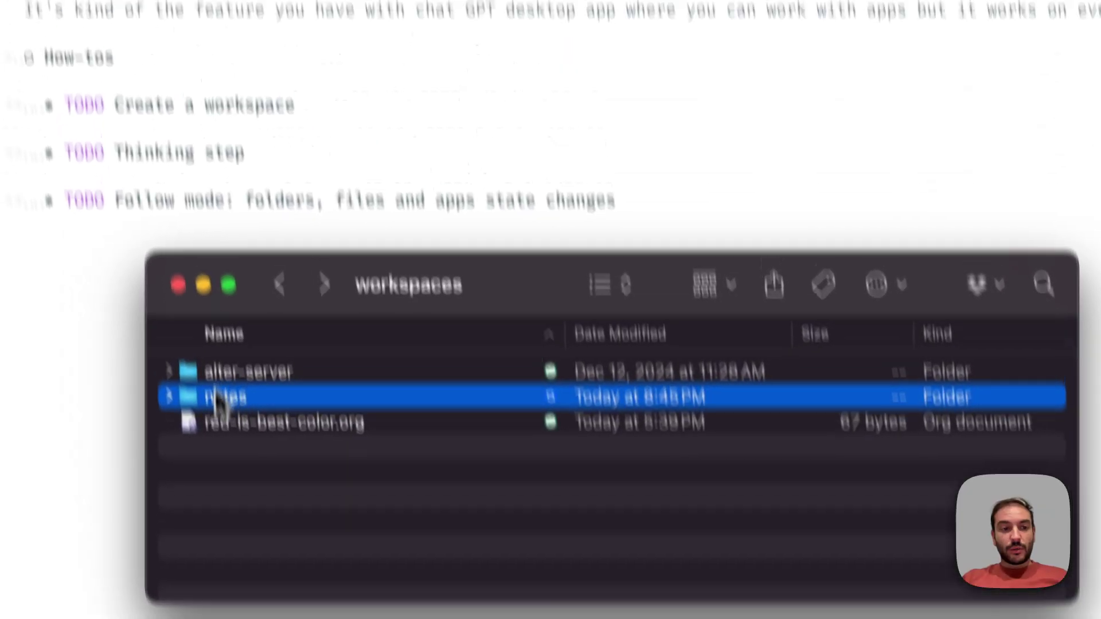
pyautogui.moveTo(221, 404); pyautogui.dragTo(776, 0)
pyautogui.write('@')
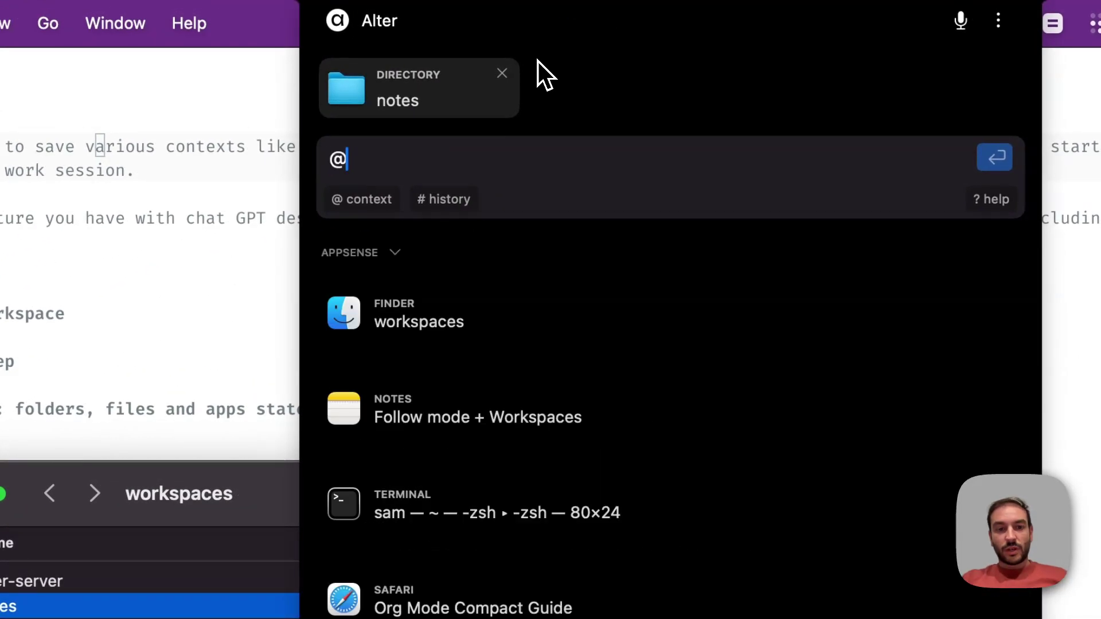
pyautogui.write('ter')
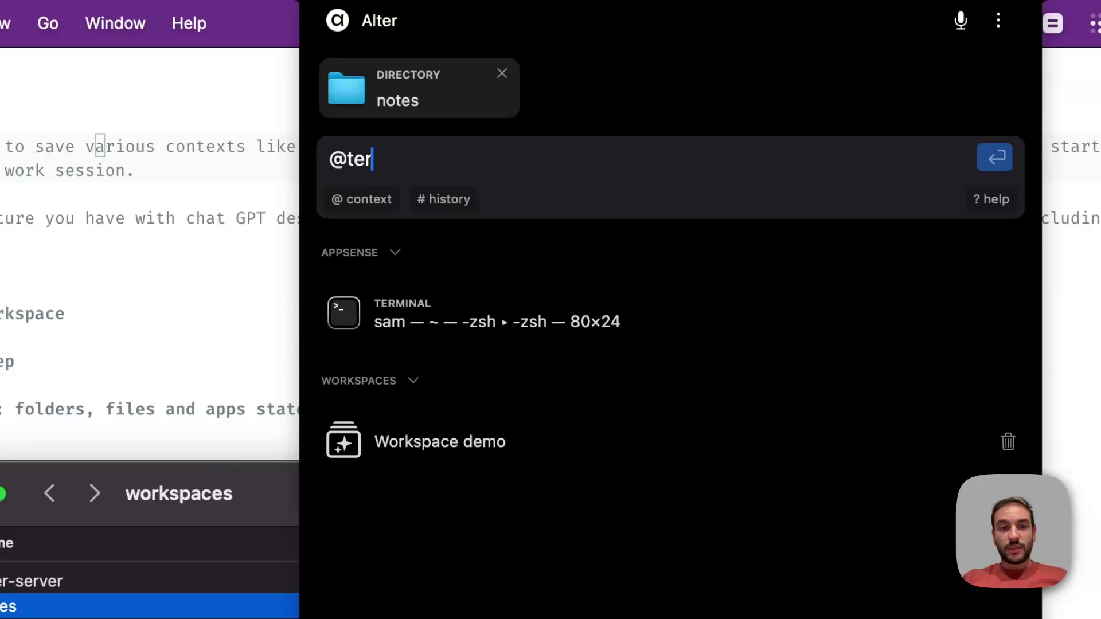
pyautogui.press('Return')
# Attach the Safari page "Org Mode Compact Guide" as another context.
pyautogui.write('@')
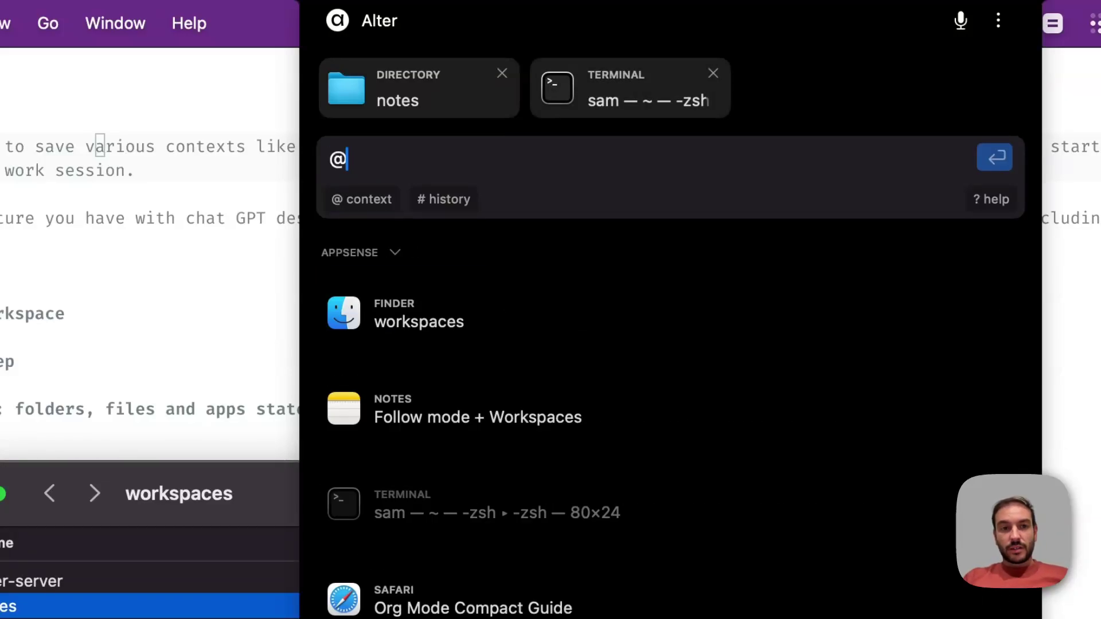
pyautogui.write('safa')
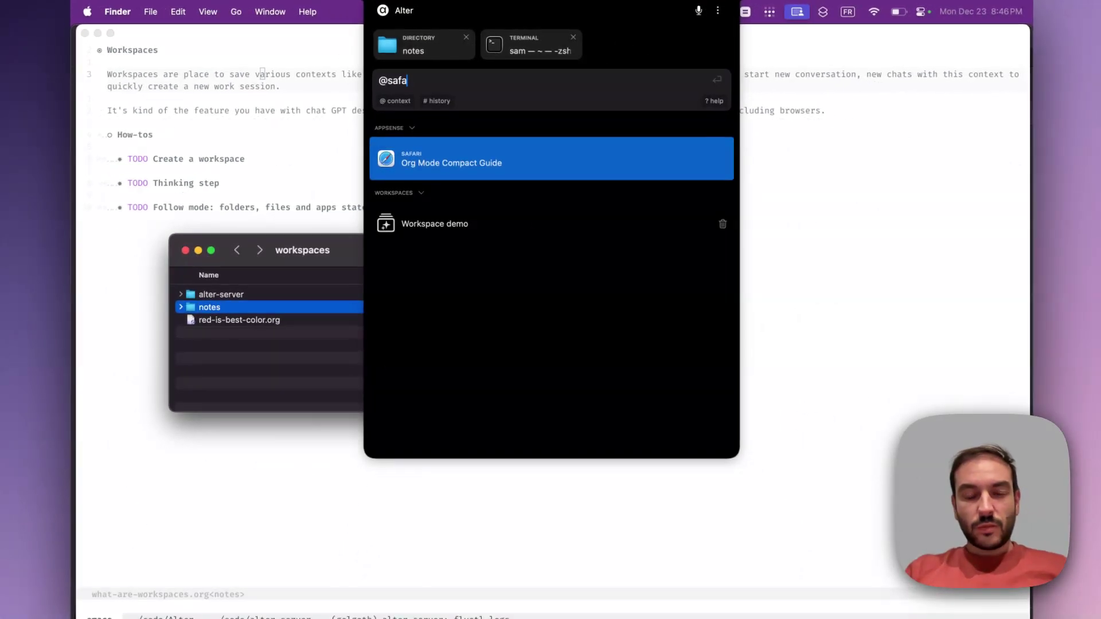
pyautogui.press('Return')
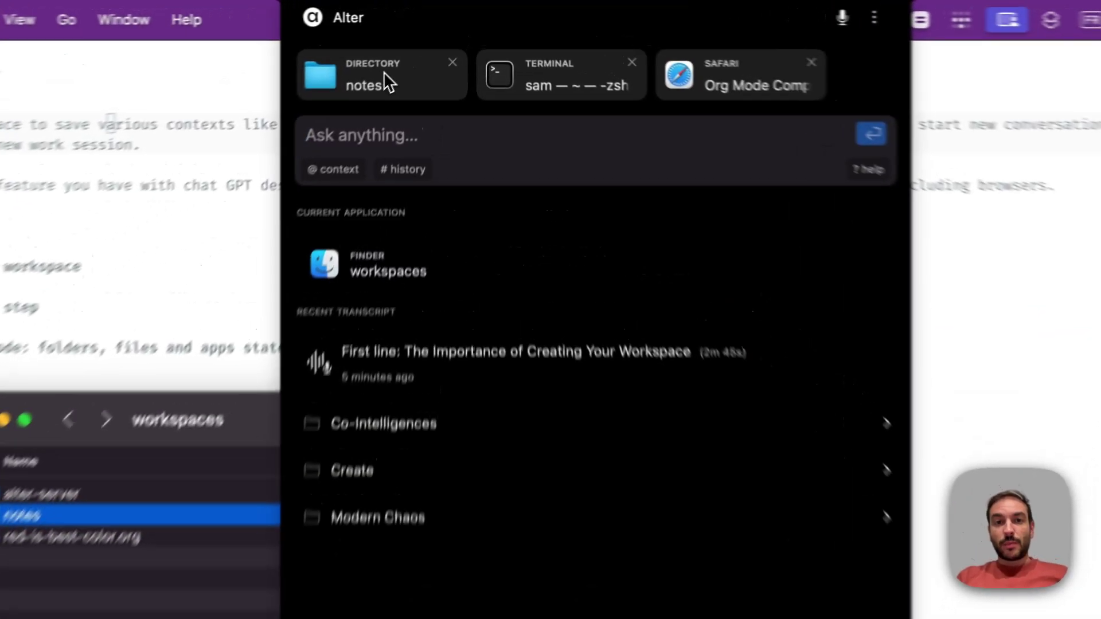
# Combine the notes directory, Terminal and Safari contexts into a single workspace.
pyautogui.moveTo(422, 44); pyautogui.dragTo(536, 40)
pyautogui.moveTo(587, 80); pyautogui.dragTo(587, 80)
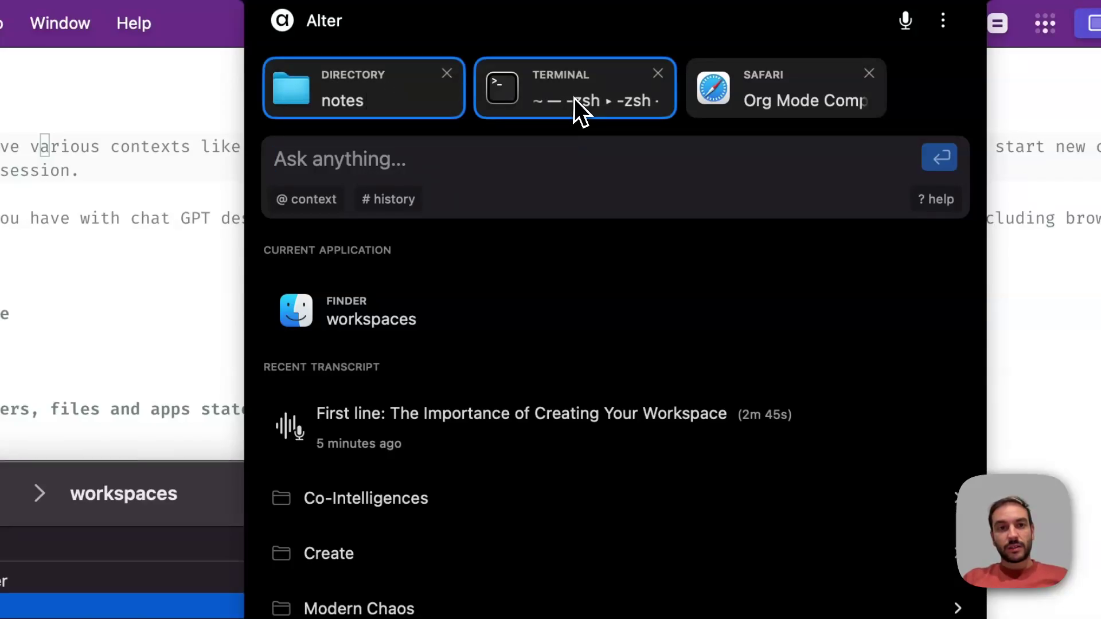
pyautogui.moveTo(378, 114); pyautogui.dragTo(761, 94)
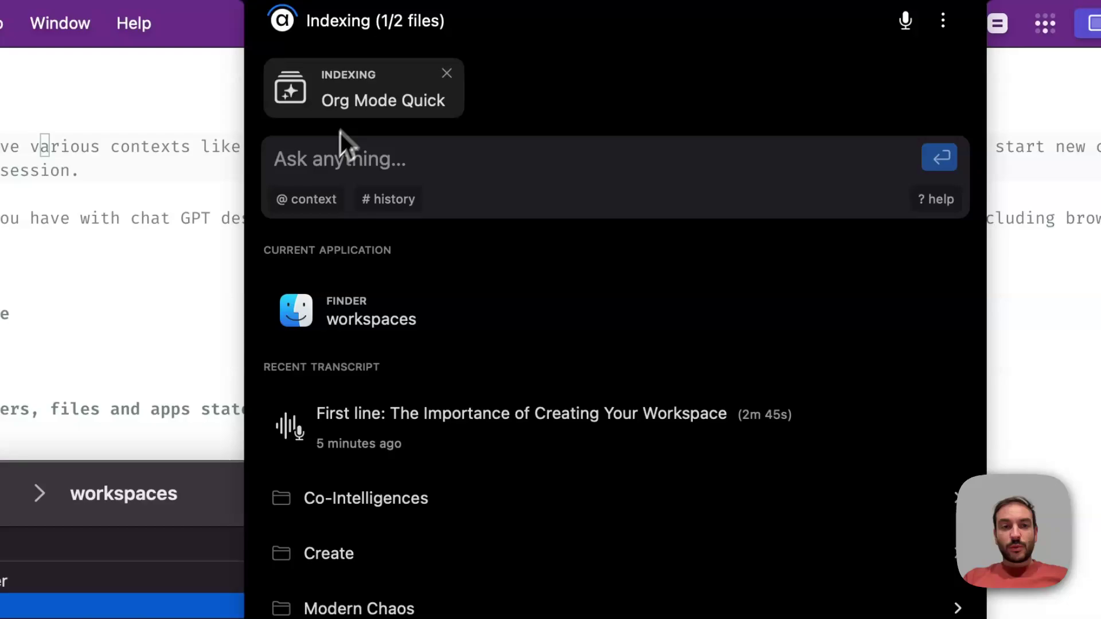
# Open the new workspace's details, rename it "Workspace" and close the details.
pyautogui.click(370, 78)
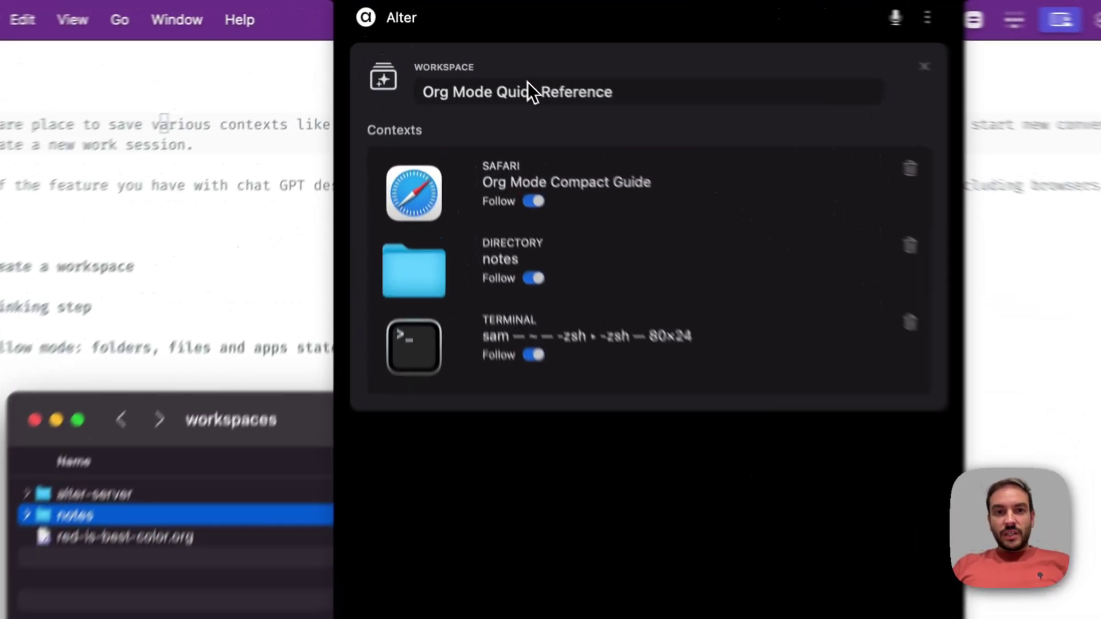
pyautogui.tripleClick(475, 53)
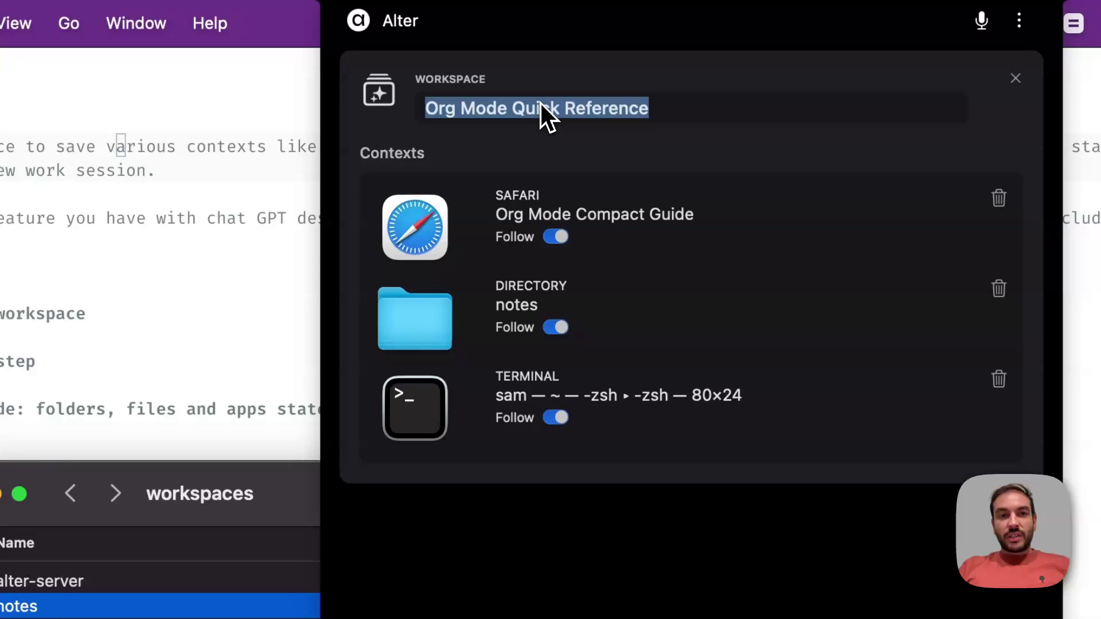
pyautogui.write('Workspa')
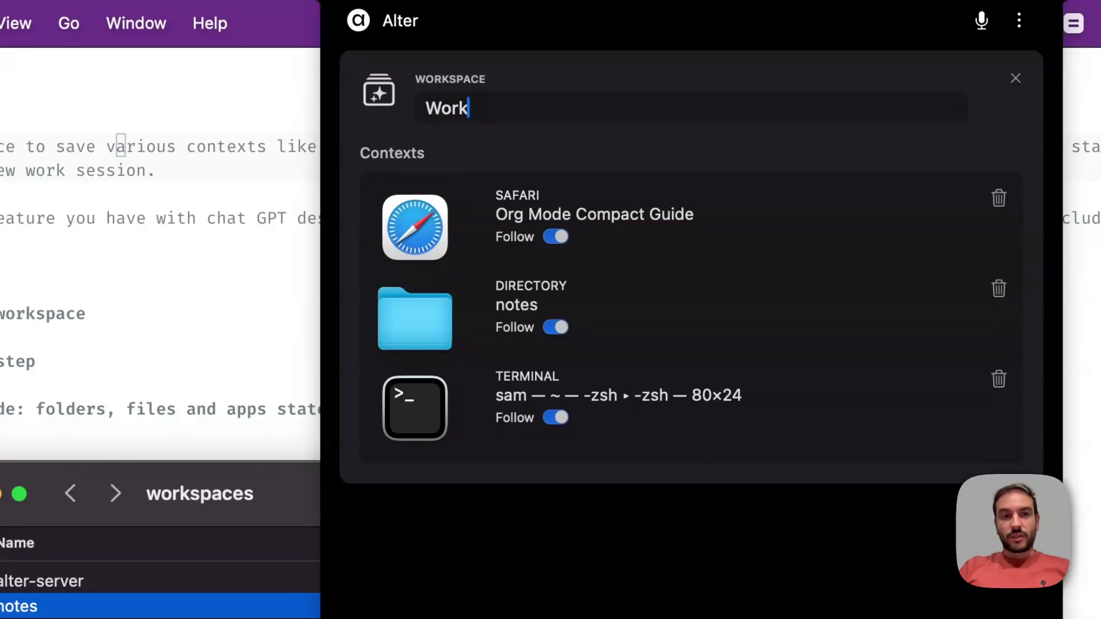
pyautogui.write('ce')
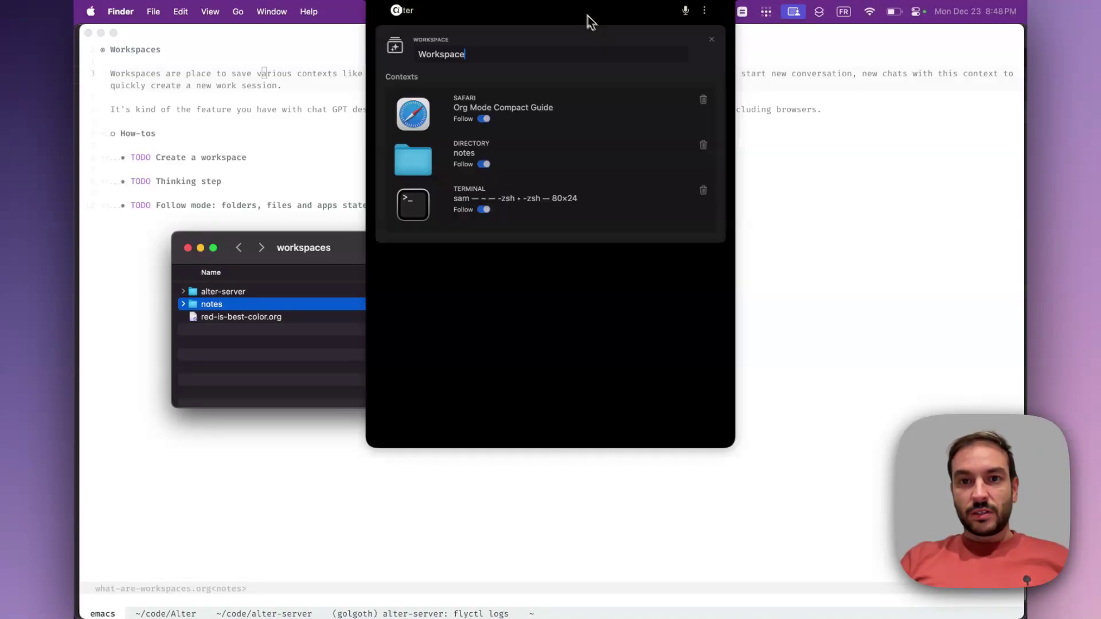
pyautogui.click(712, 39)
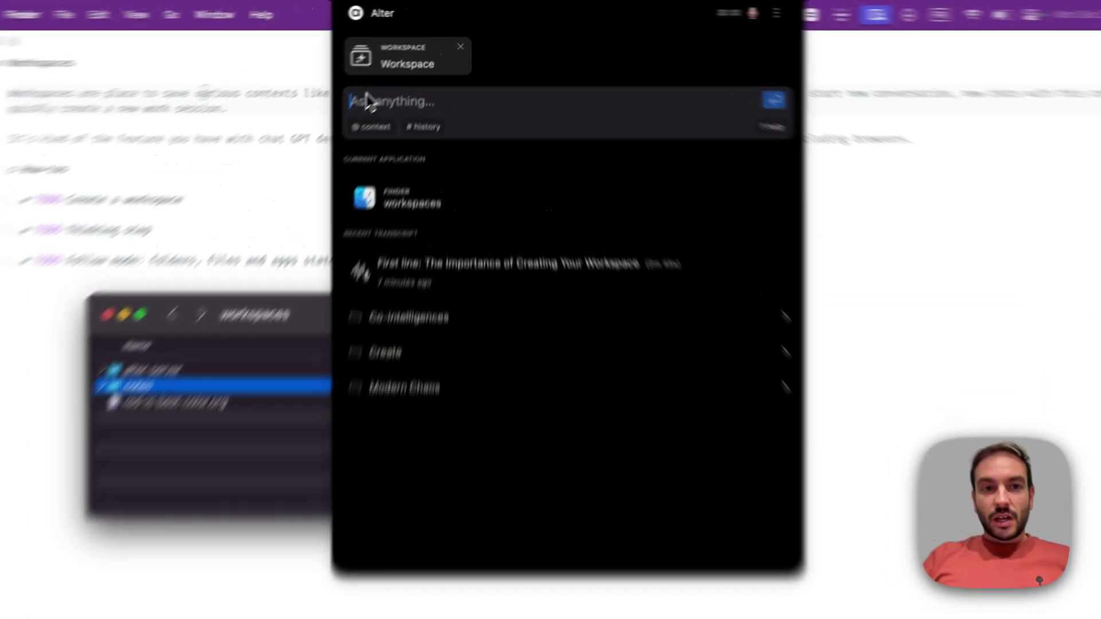
# Dictate and send the question "Can you list the files in my notes folder?" using the workspace as context.
pyautogui.hotkey('alt', 'space')
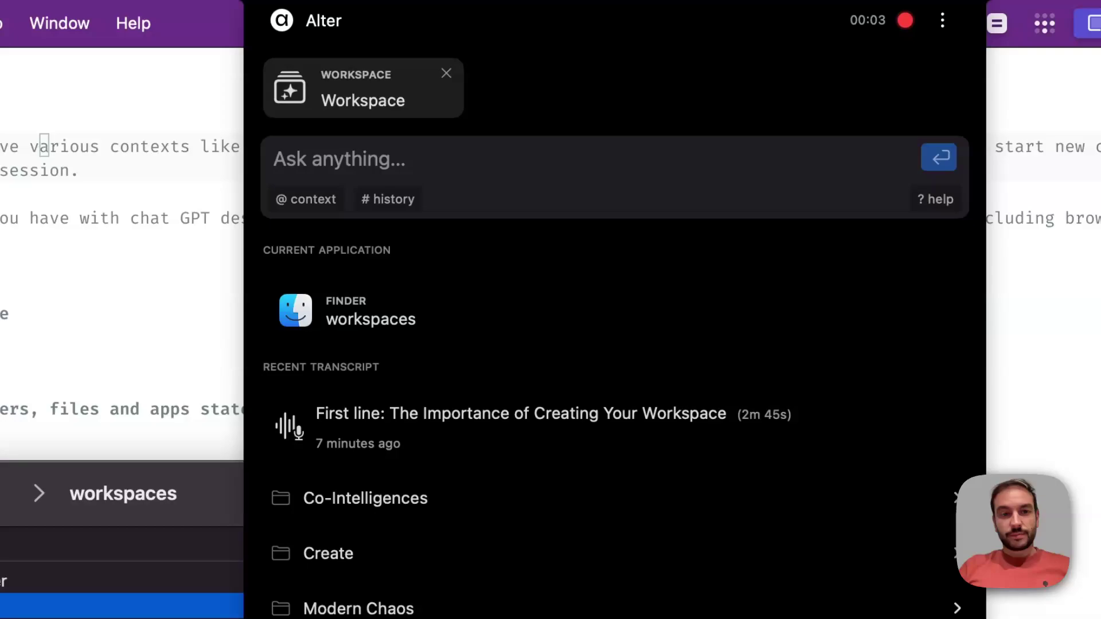
pyautogui.hotkey('alt', 'space')
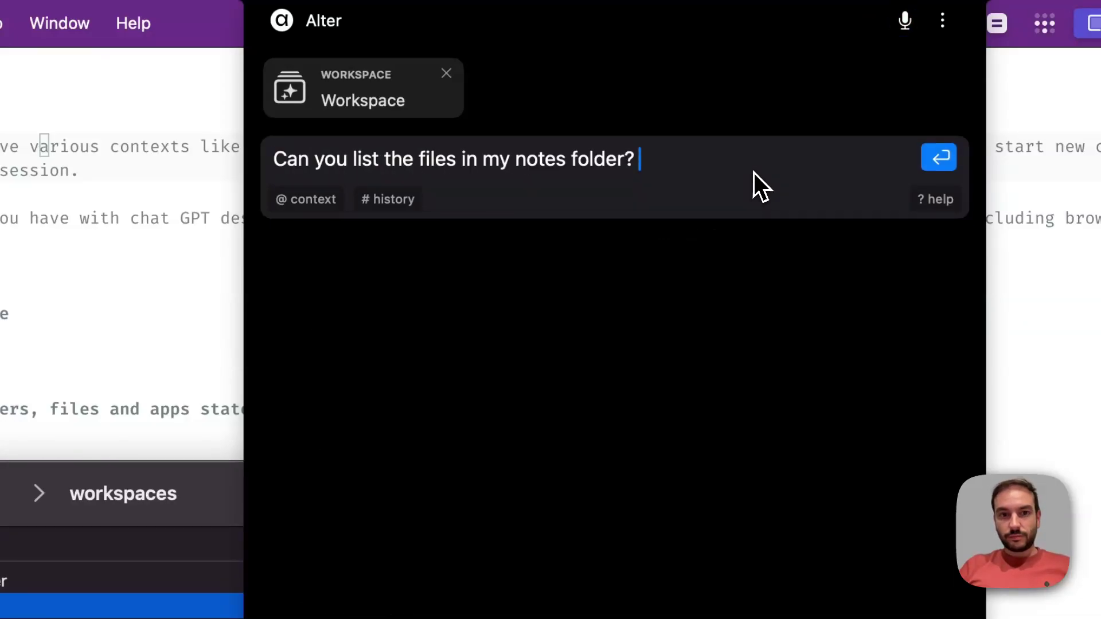
pyautogui.press('Return')
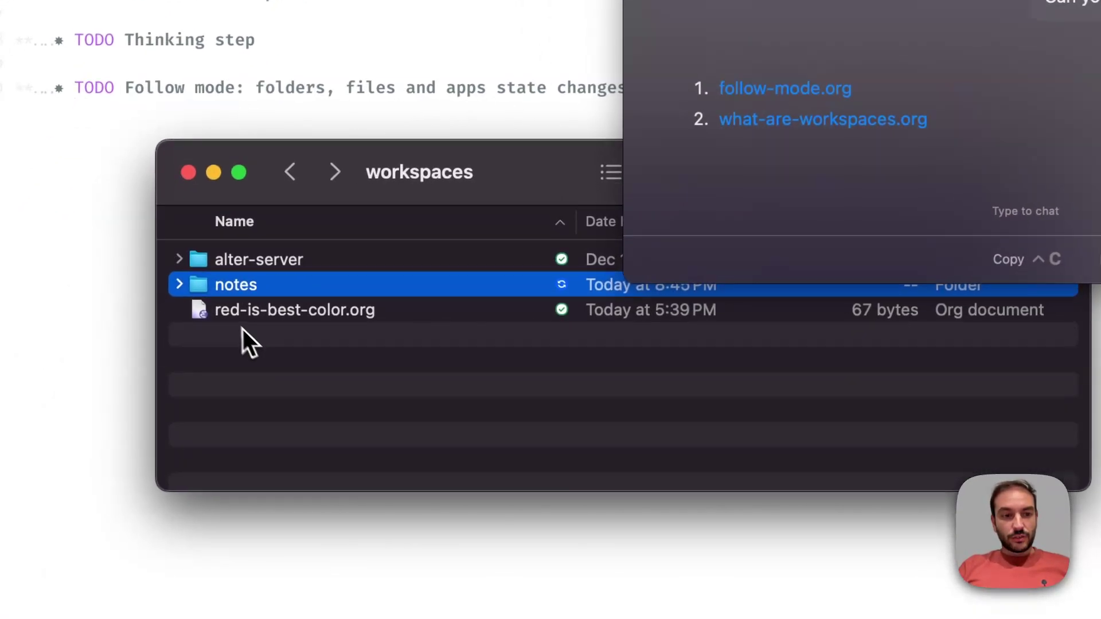
# Move red-is-best-color.org into the notes folder and ask the chat "List of files again, please.".
pyautogui.moveTo(224, 343)
pyautogui.mouseDown()
pyautogui.moveTo(248, 342)
pyautogui.moveTo(214, 325)
pyautogui.mouseUp()
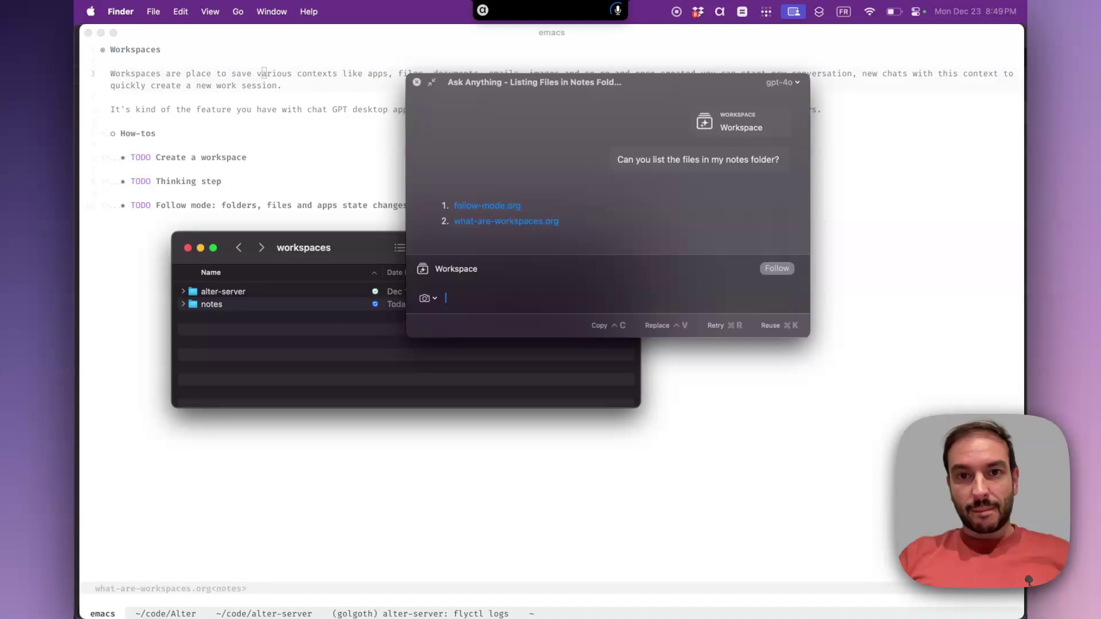
pyautogui.write('List of files again, please.')
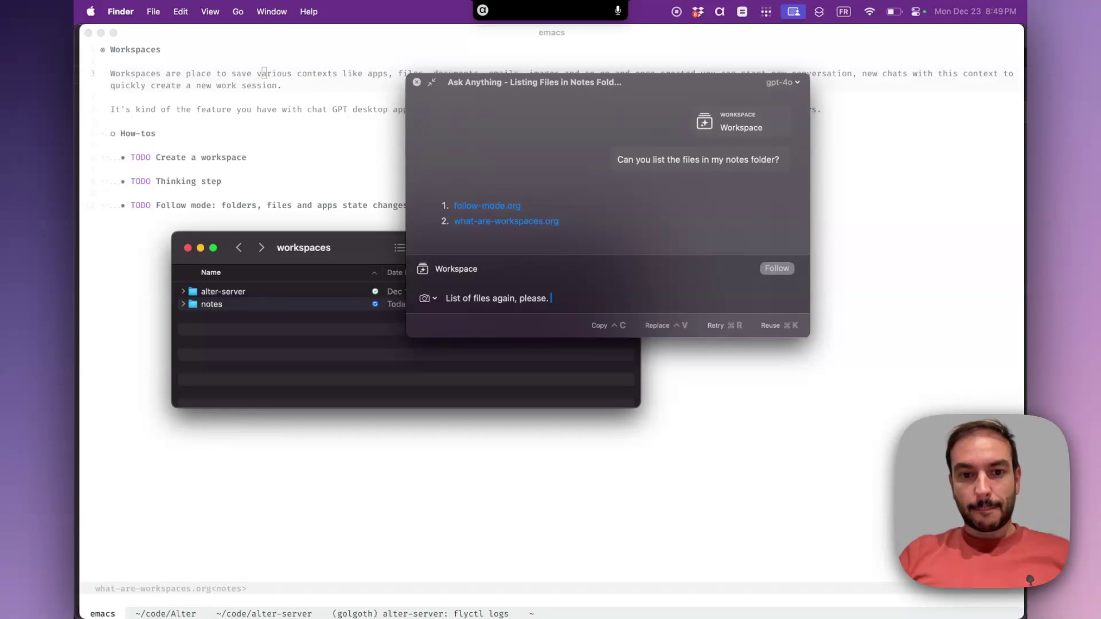
pyautogui.press('Return')
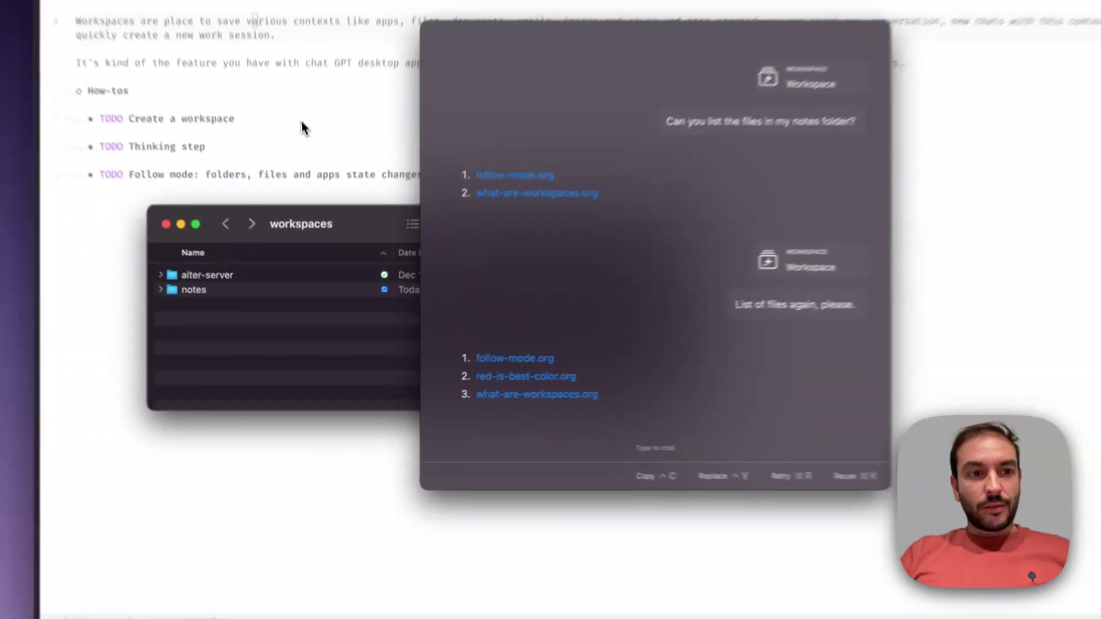
# Mark the "Create a workspace" heading in the Emacs notes file as DONE.
pyautogui.click(302, 123)
pyautogui.press('Down')
pyautogui.press('Down')
pyautogui.press('Down')
pyautogui.press('Down')
pyautogui.press('Down')
pyautogui.press('Down')
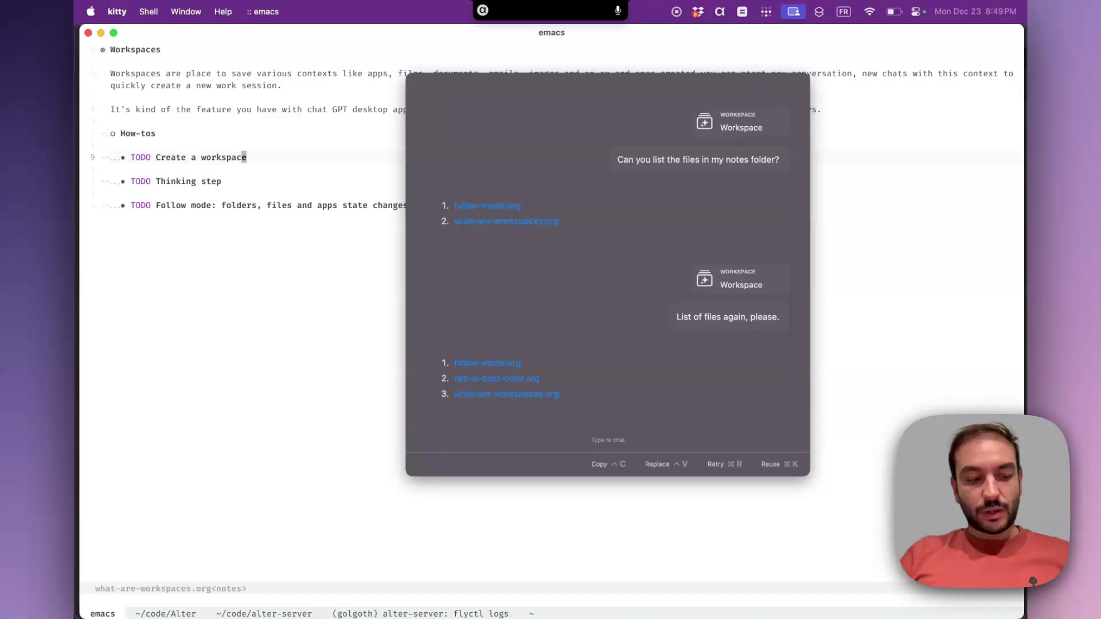
pyautogui.hotkey('shift', 'Right')
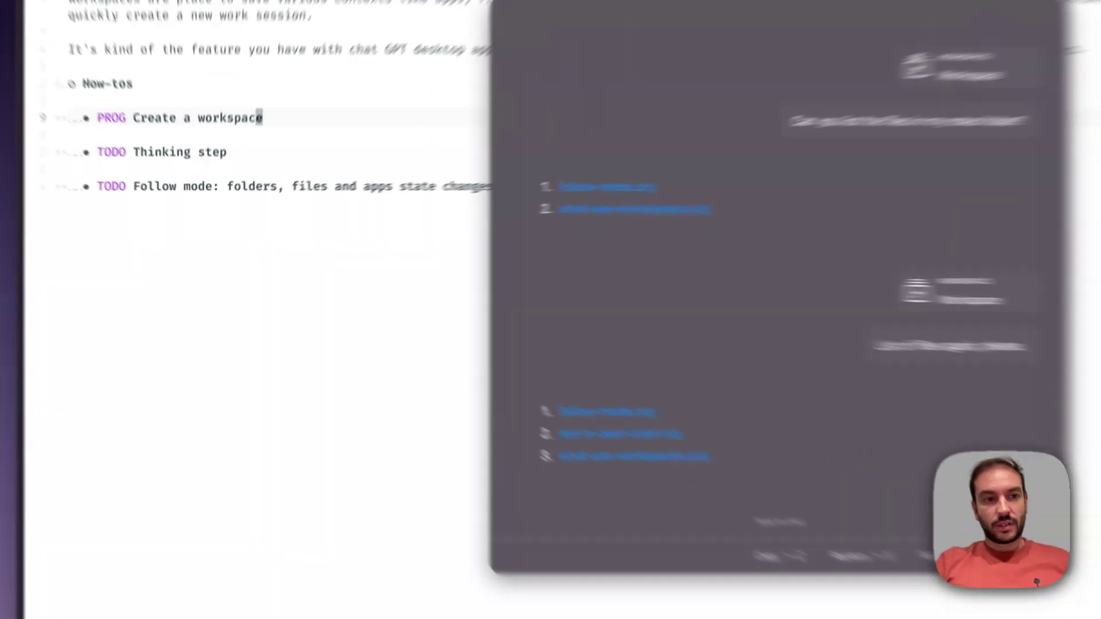
pyautogui.hotkey('shift', 'Right')
# Set the "Thinking step" heading's state to DONE.
pyautogui.press('Down')
pyautogui.press('Down')
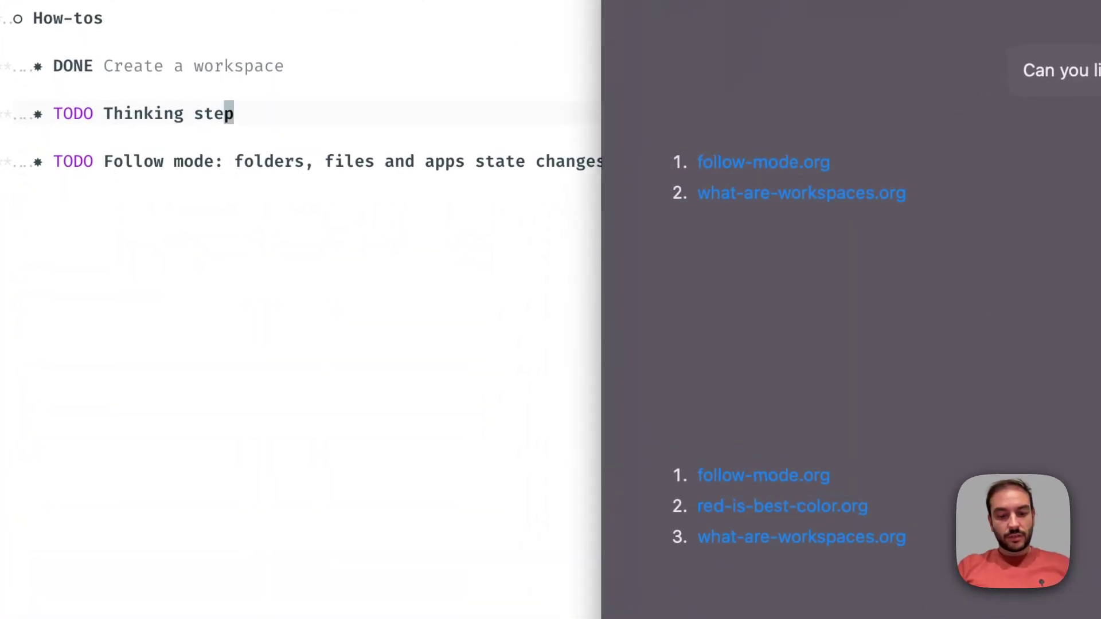
pyautogui.hotkey('shift', 'Right')
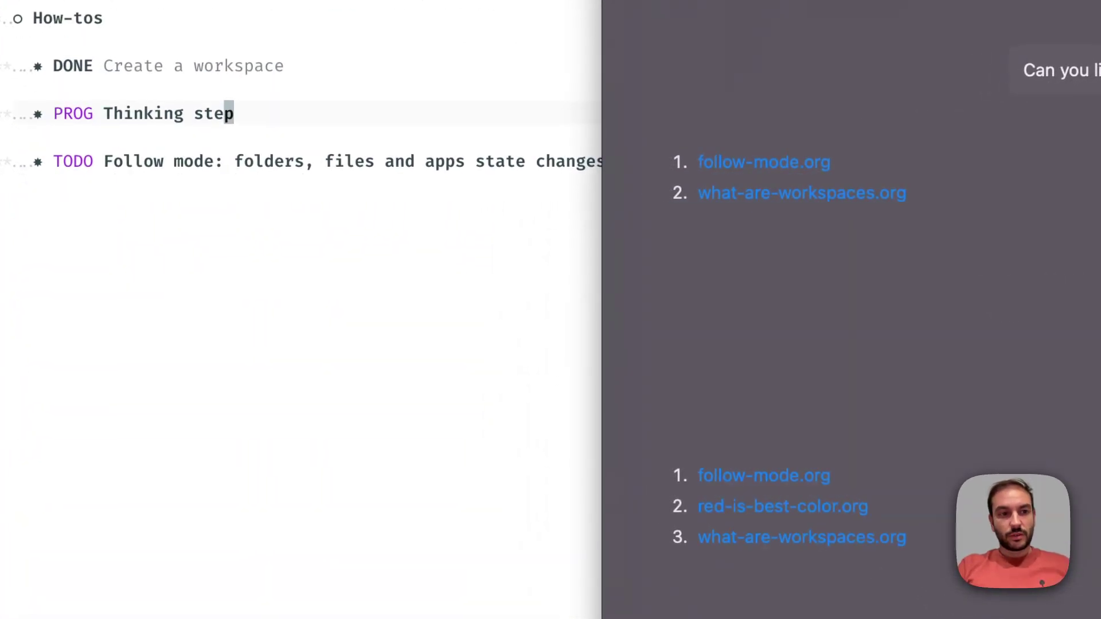
pyautogui.hotkey('shift', 'Right')
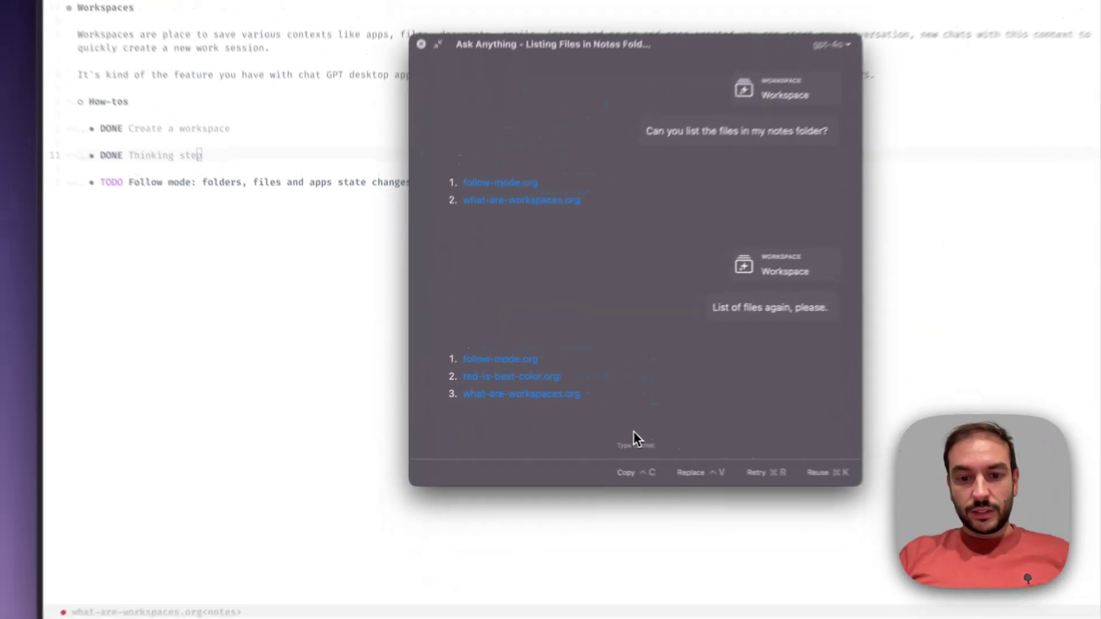
# Ask the Alter chat "Can you list my to do's, in the workspace files, please?".
pyautogui.click(634, 442)
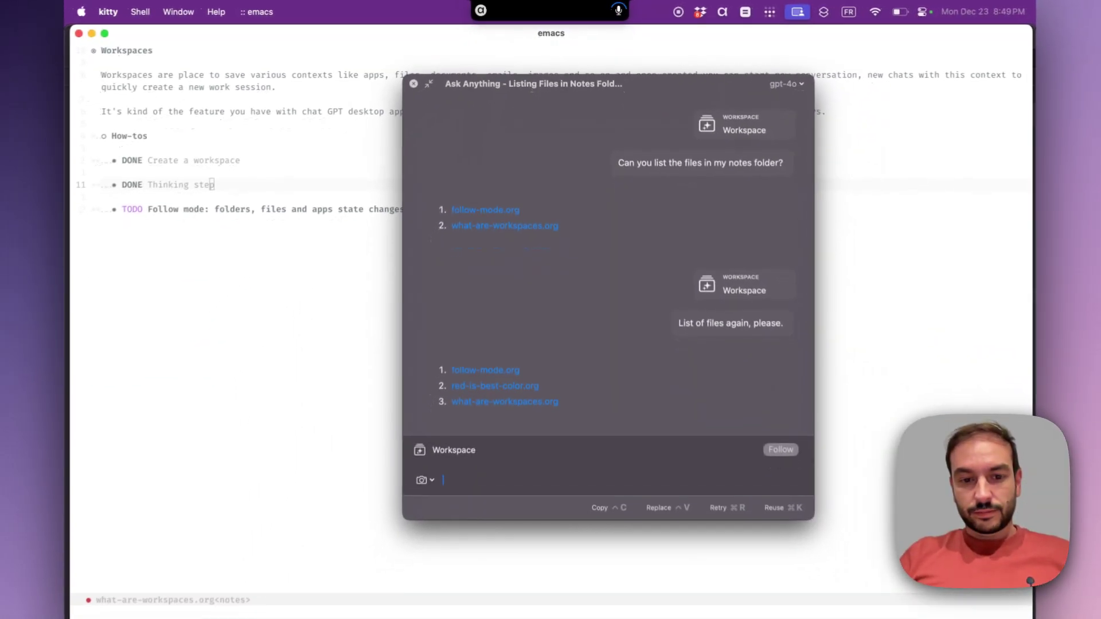
pyautogui.write("Can you list my to do's, in the workspace files, please?")
pyautogui.press('Return')
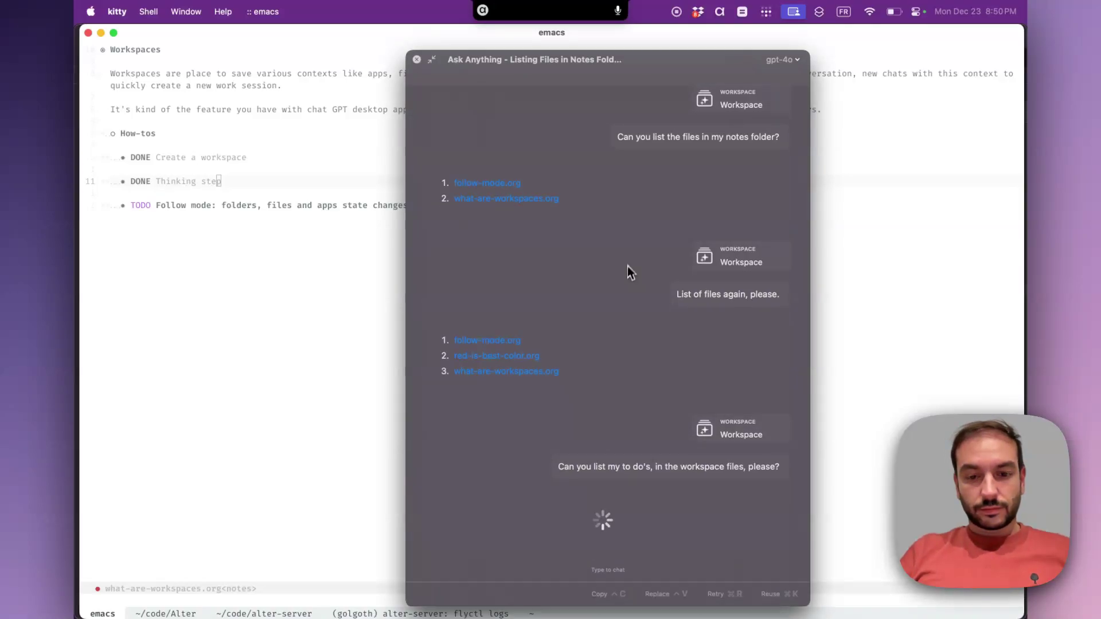
pyautogui.scroll(-2, 629, 343)
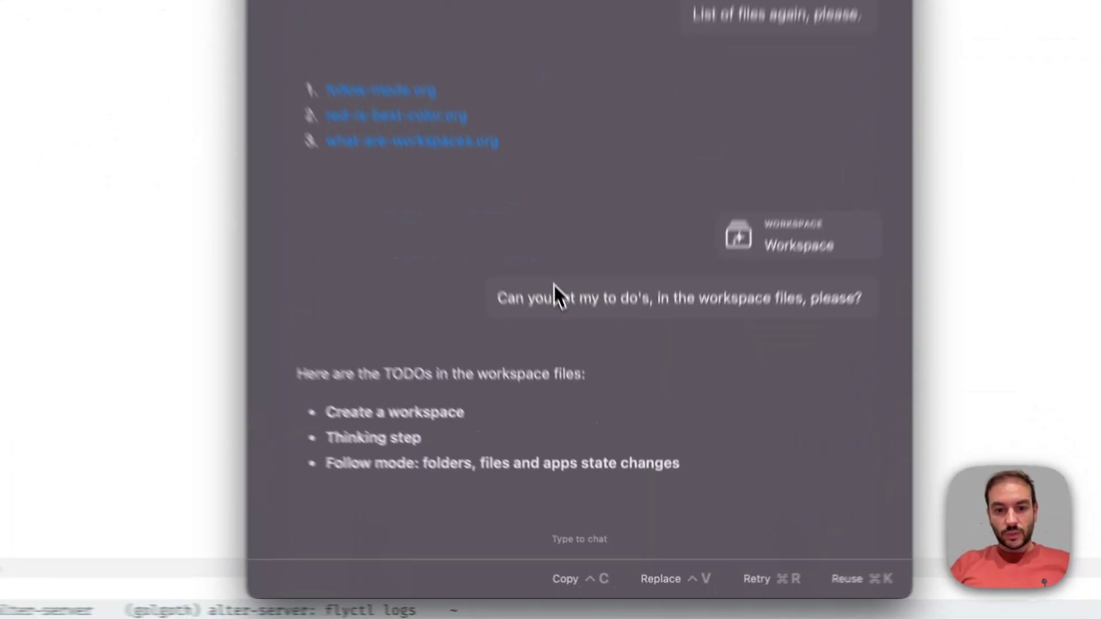
# Send the follow-up question "What is done?" in the chat.
pyautogui.write('What i')
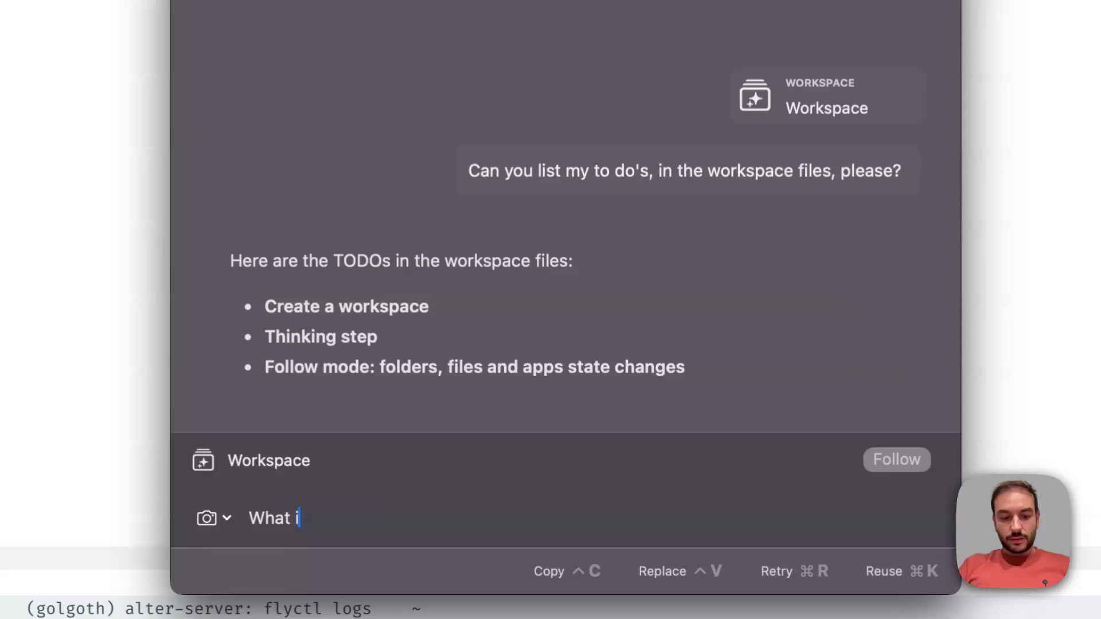
pyautogui.write('s done?')
pyautogui.press('Return')
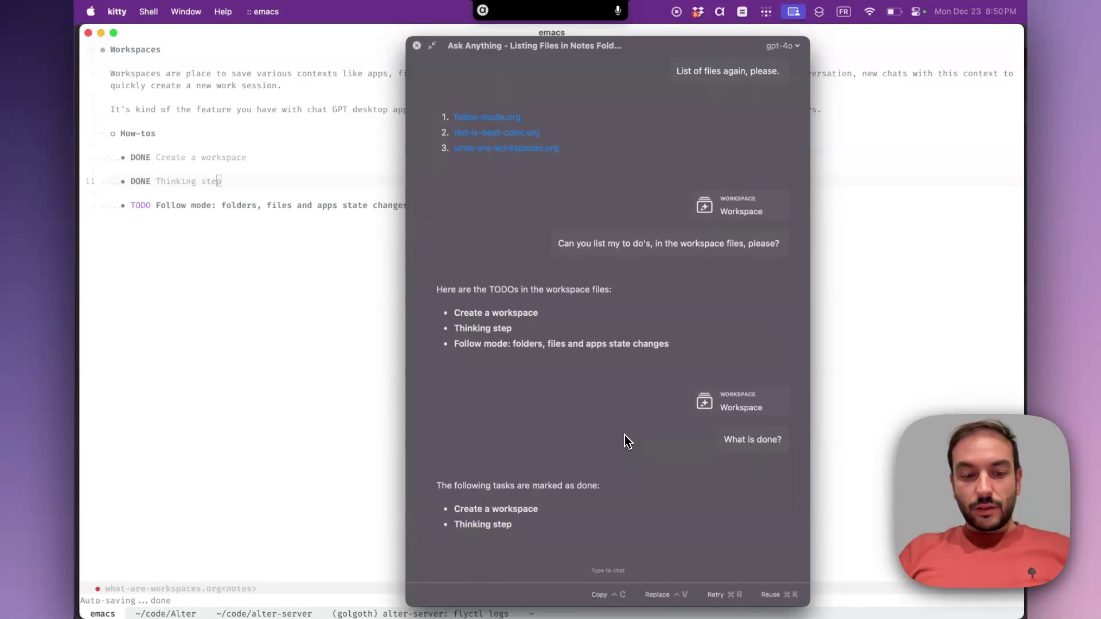
# Switch to Terminal and enter the command whoami at the prompt without running it.
pyautogui.press('super+Tab')
pyautogui.press('super+Tab')
pyautogui.press('super+Tab')
pyautogui.press('super+Tab')
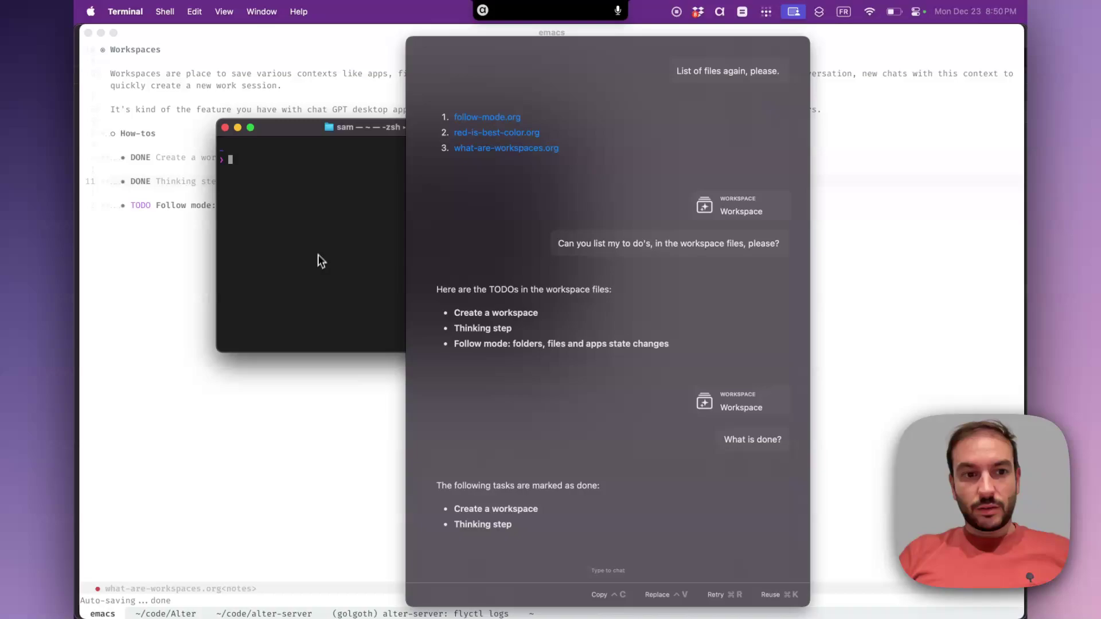
pyautogui.write('whoami')
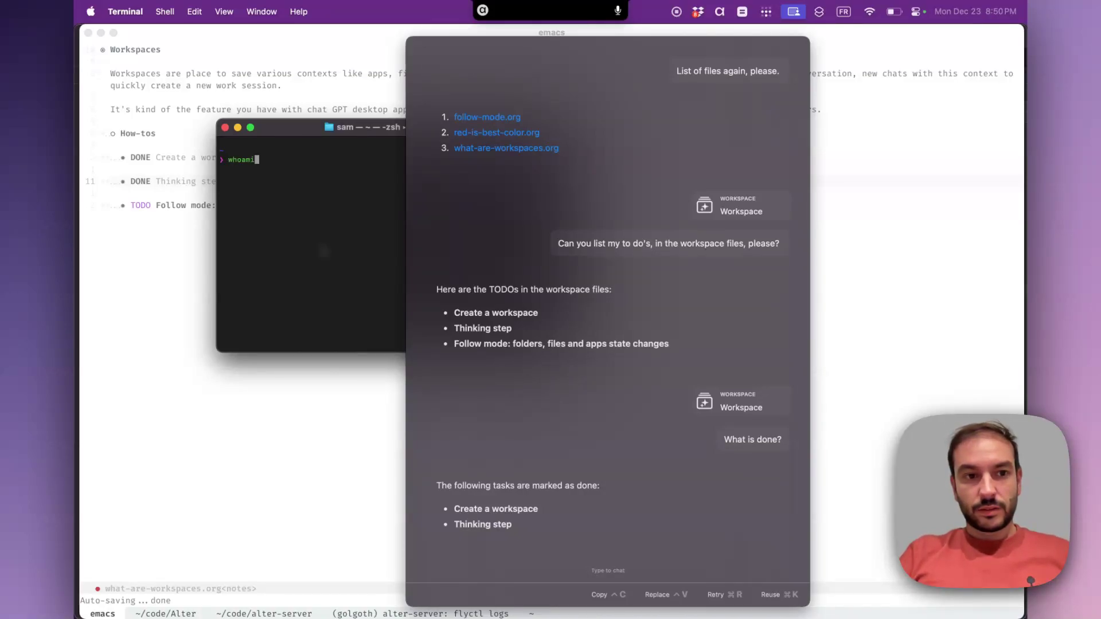
# Ask the Alter chat "What do you see on my terminal?".
pyautogui.click(611, 570)
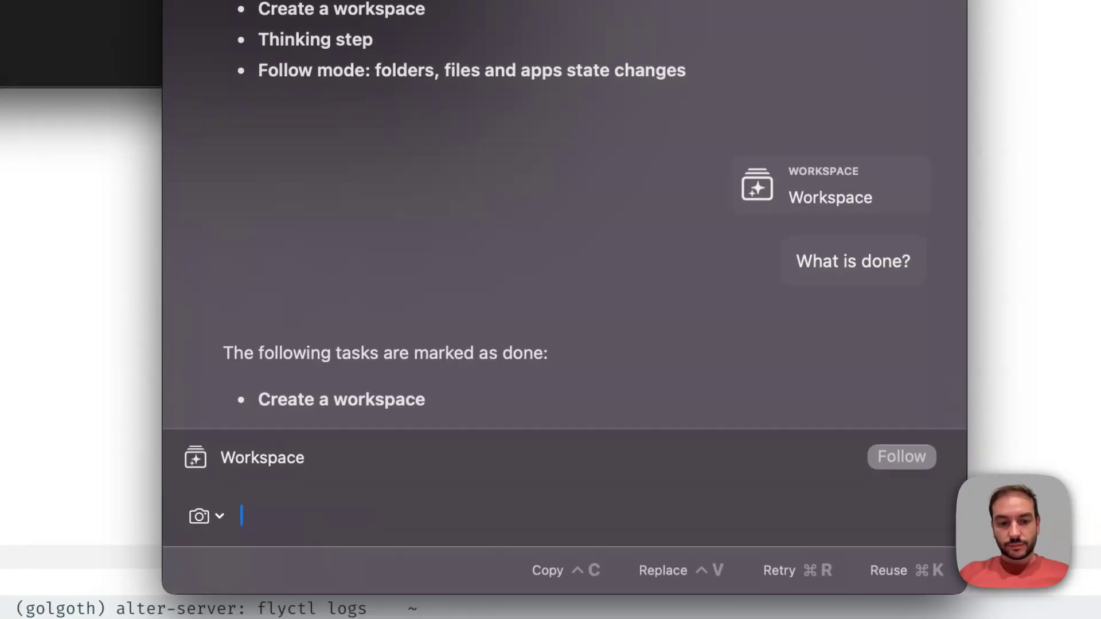
pyautogui.write('What do you see on my terminal?')
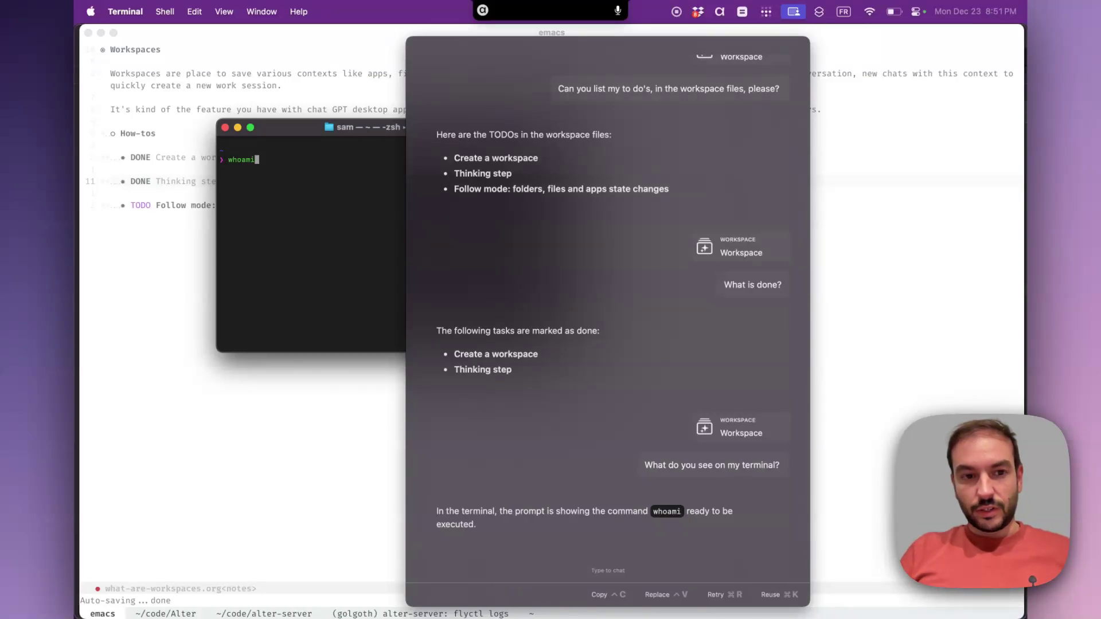
# Run the whoami command in Terminal and ask the chat "what's the result?".
pyautogui.press('Return')
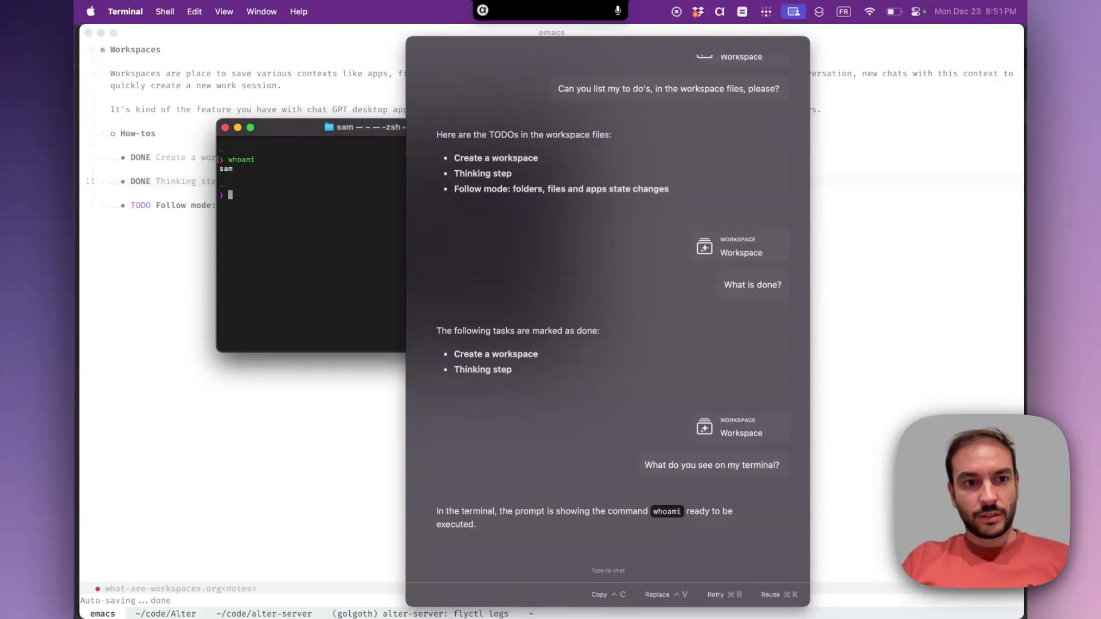
pyautogui.click(613, 573)
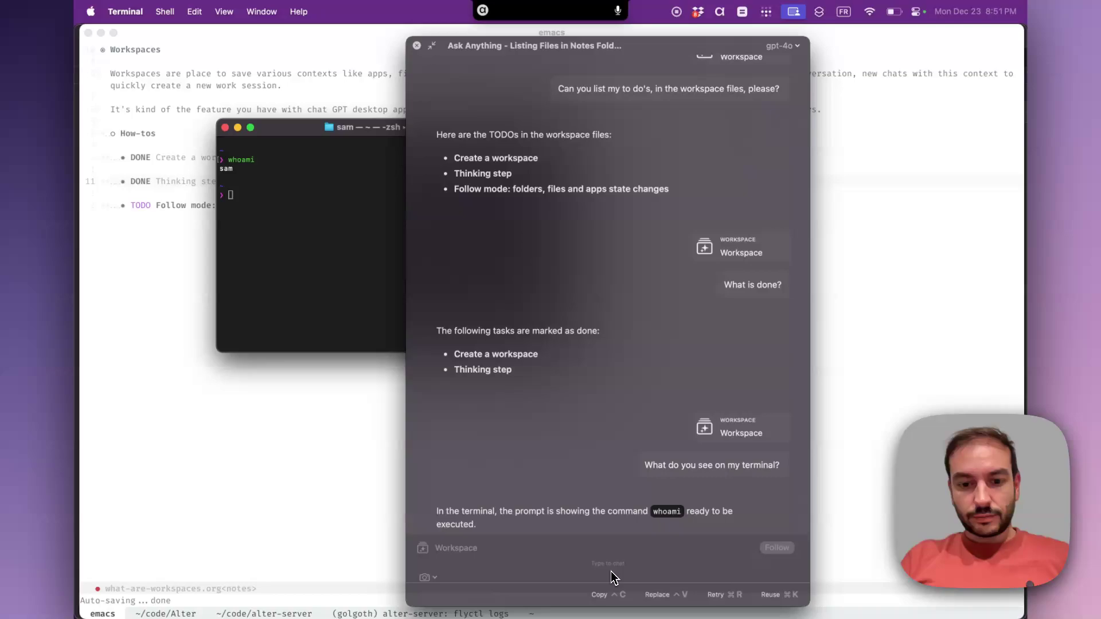
pyautogui.write("what's t")
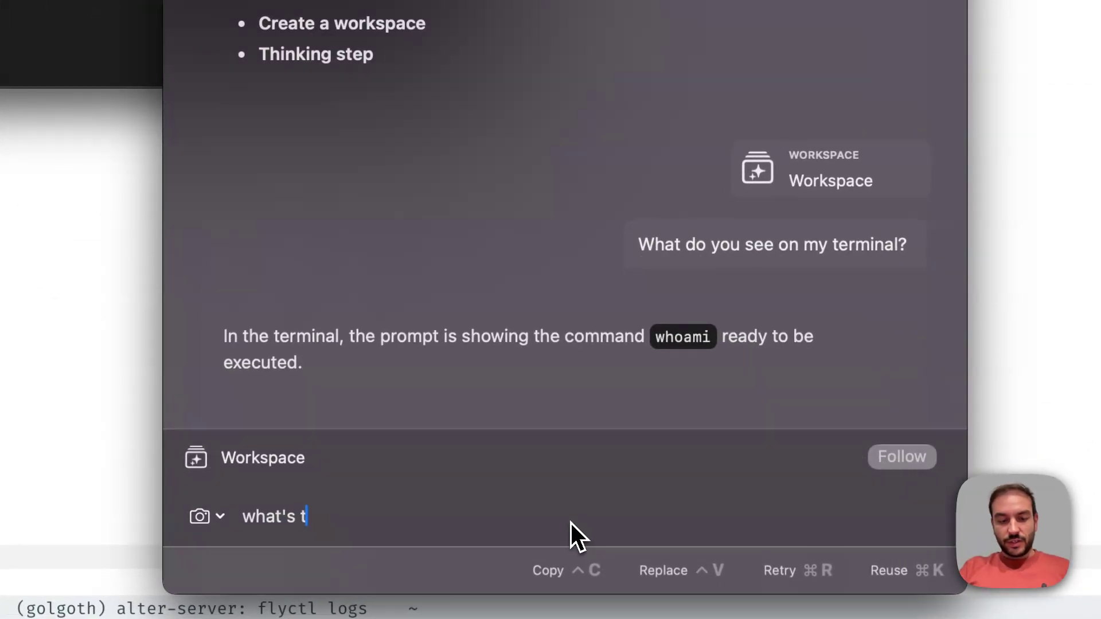
pyautogui.write('he result')
pyautogui.press('Return')
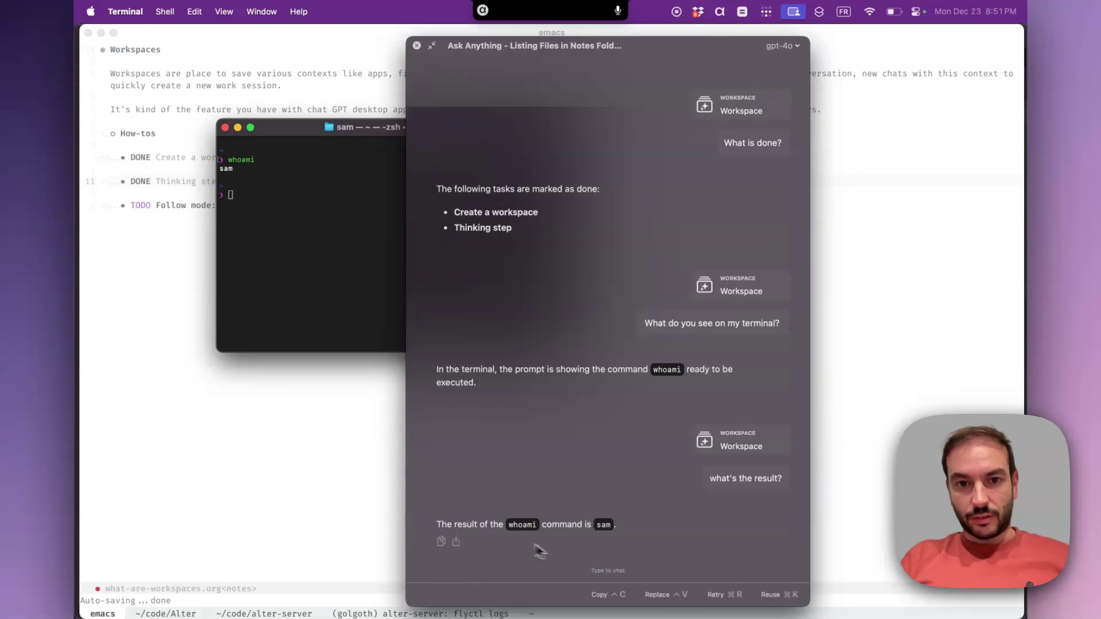
pyautogui.moveTo(662, 41); pyautogui.dragTo(613, 43)
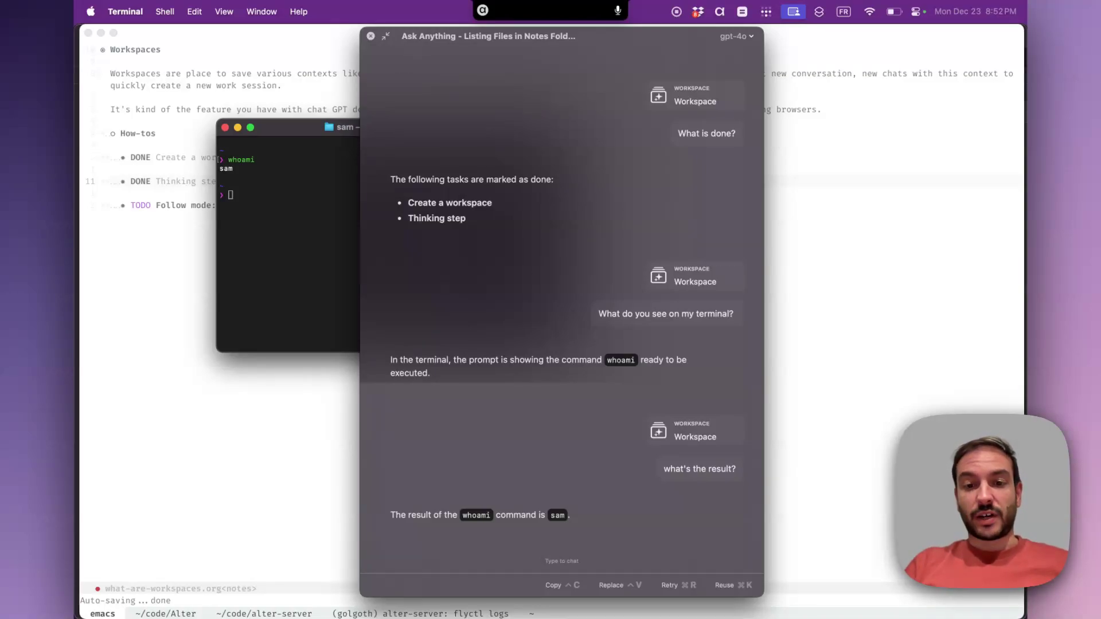
pyautogui.moveTo(614, 36); pyautogui.dragTo(590, 36)
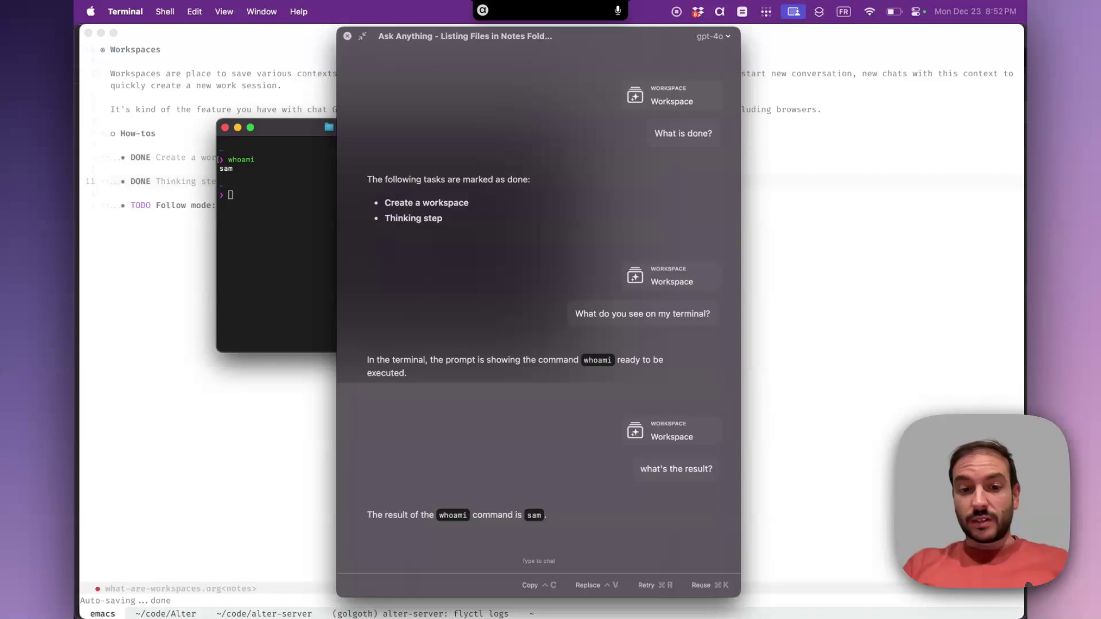
pyautogui.moveTo(591, 37); pyautogui.dragTo(607, 34)
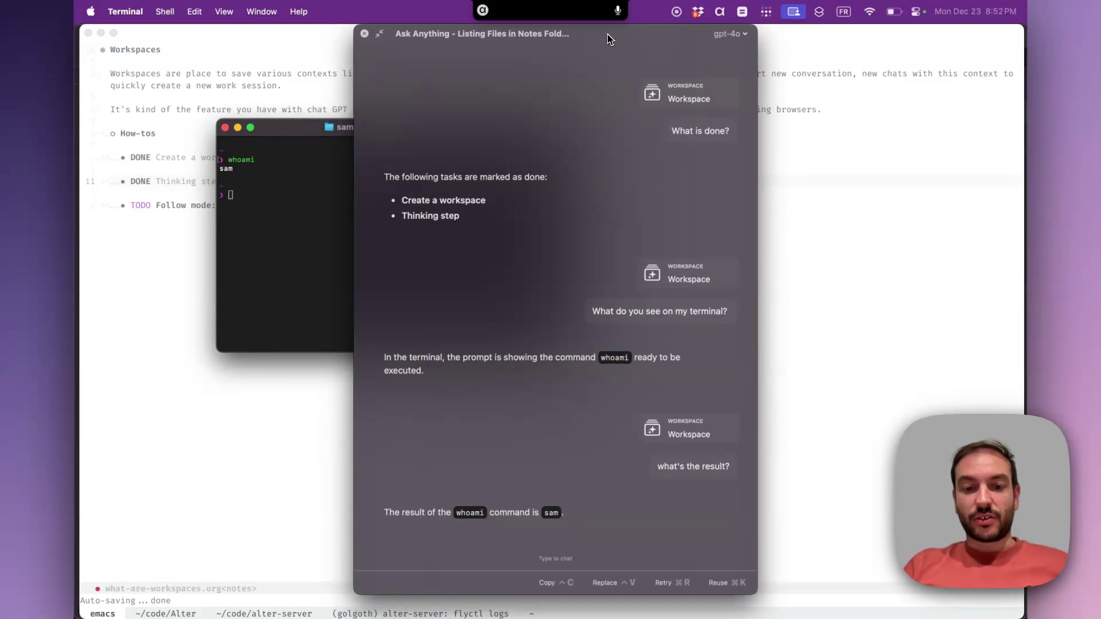